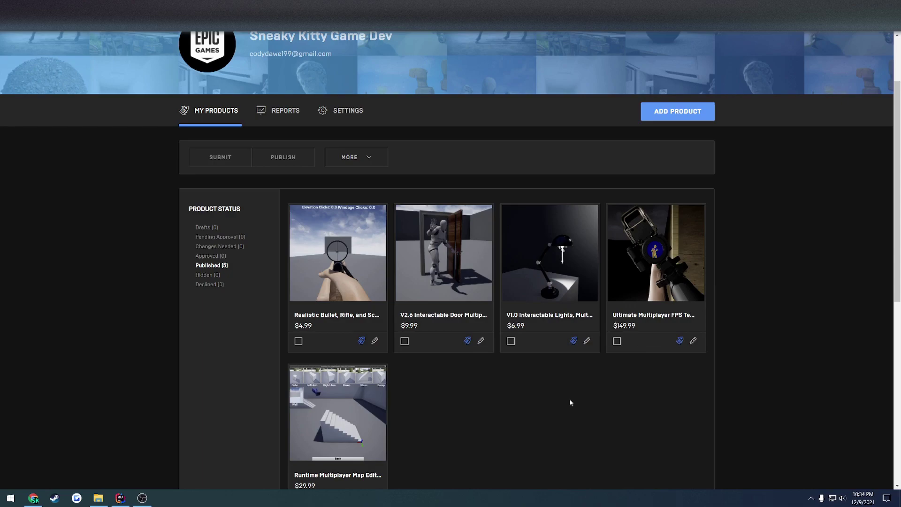
# Filter the product list to show only Approved and Published products.
pyautogui.click(213, 257)
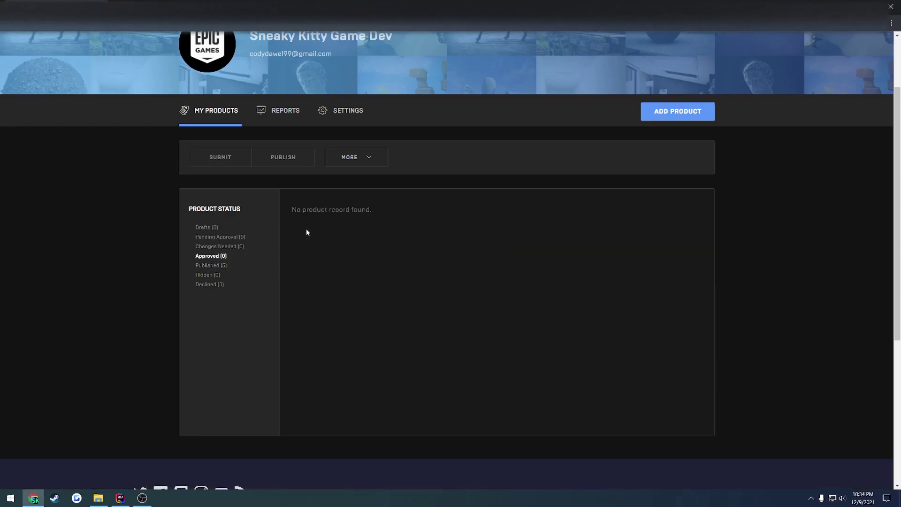
pyautogui.click(216, 265)
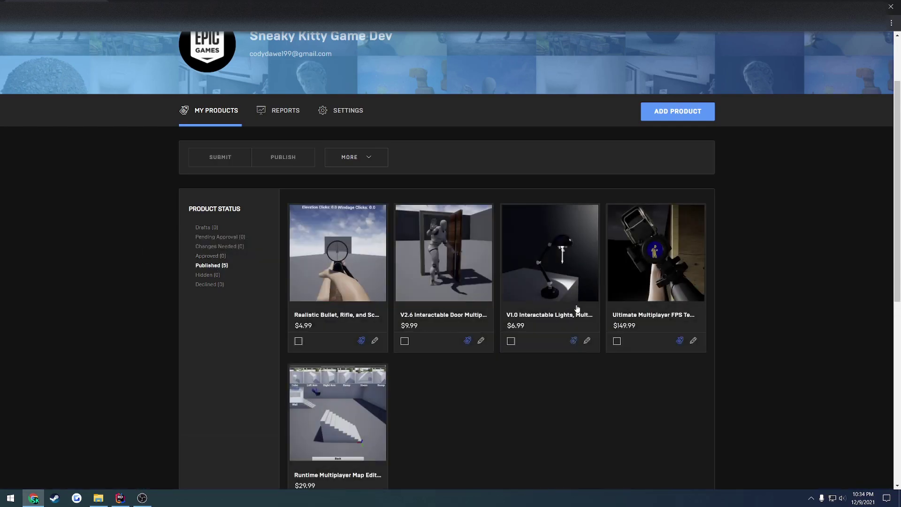
# Open the $149.99 Ultimate Multiplayer FPS product and scroll through its media, tags and descriptions.
pyautogui.click(648, 279)
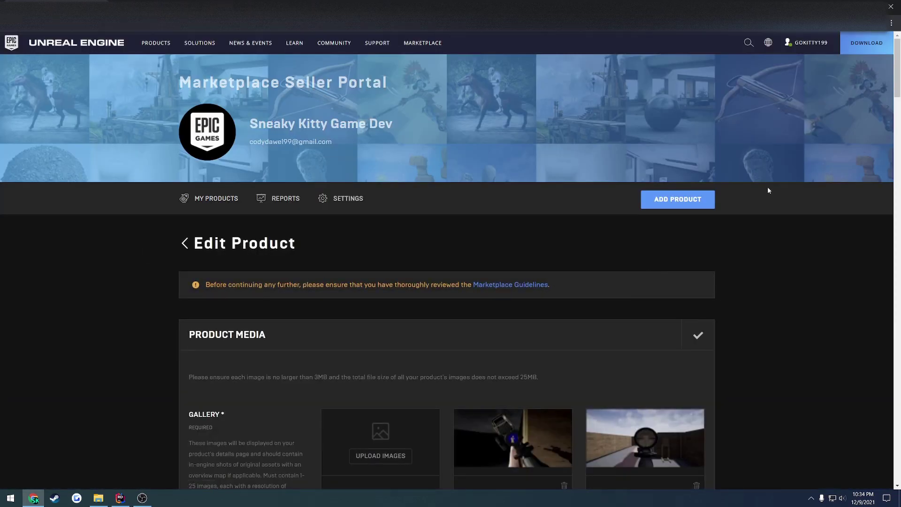
pyautogui.scroll(-10, 899, 78)
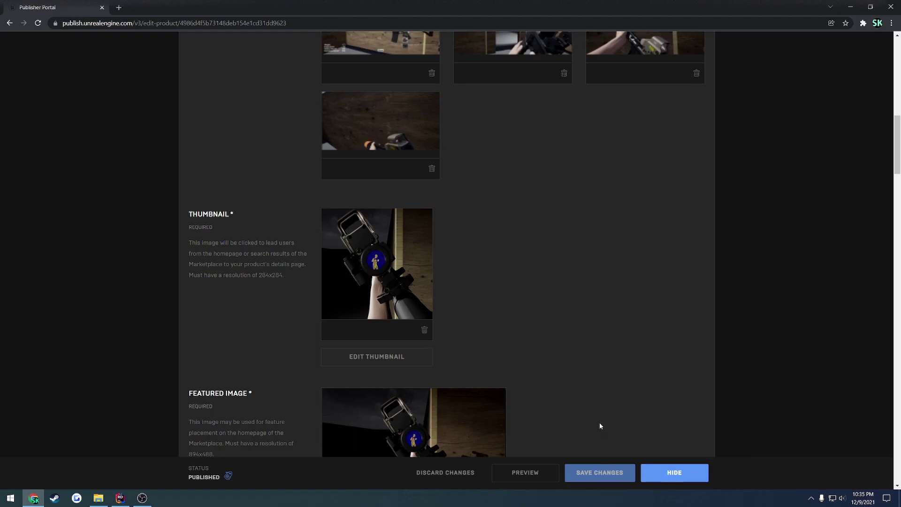
pyautogui.scroll(5, 377, 206)
pyautogui.scroll(-8, 473, 268)
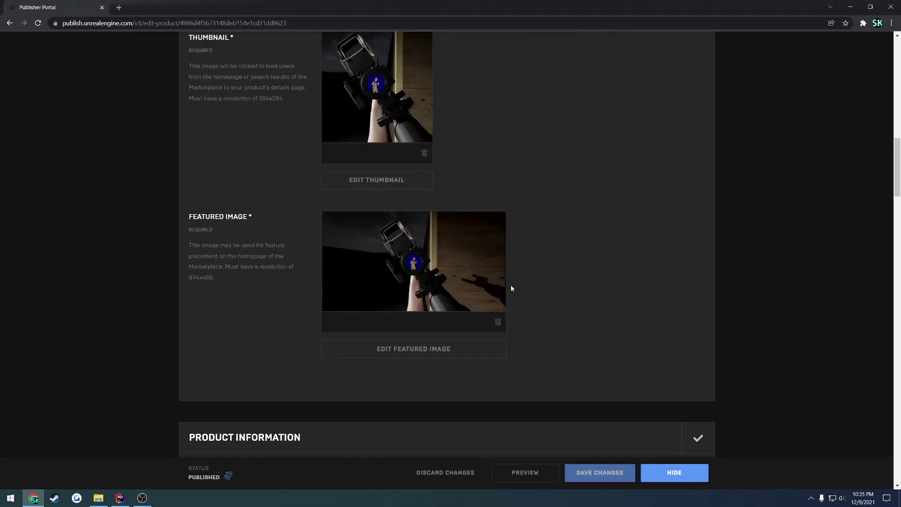
pyautogui.scroll(-8, 512, 288)
pyautogui.scroll(-12, 379, 193)
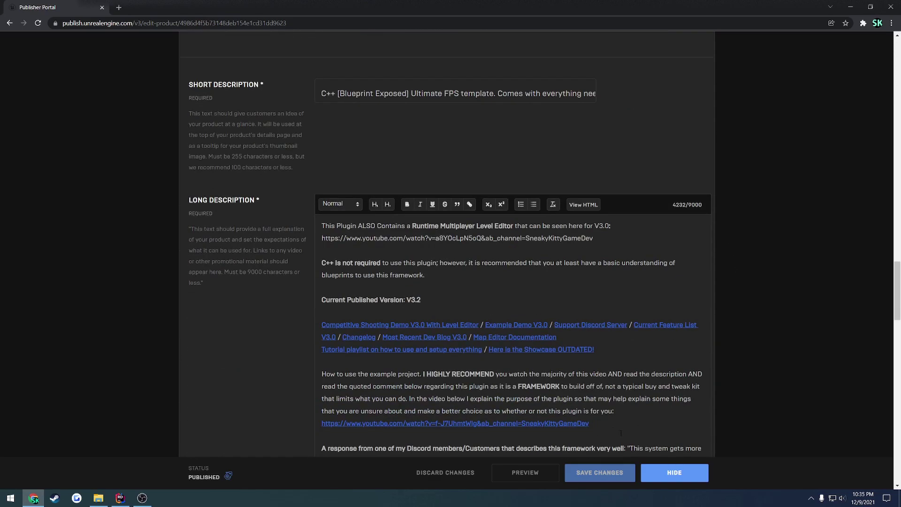
pyautogui.scroll(20, 455, 259)
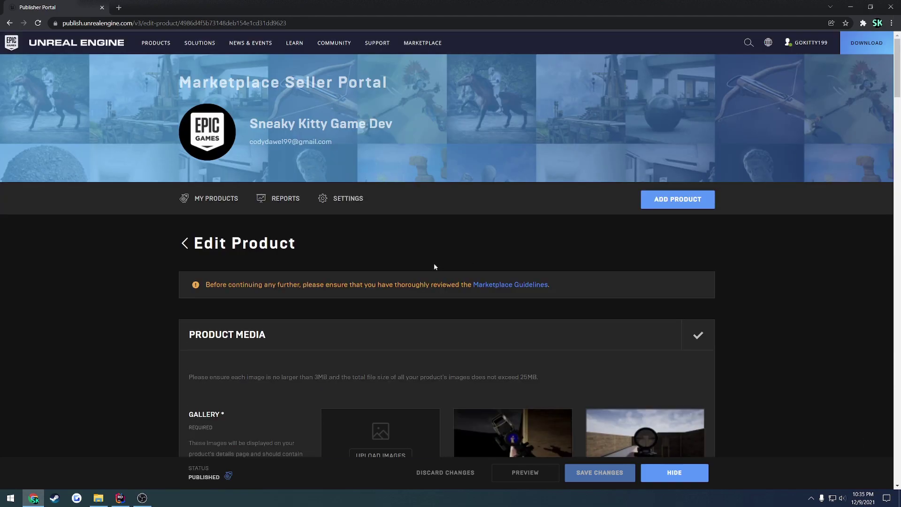
# Return to My Products, open the Runtime Multiplayer Map Editor product and scroll to Product Files.
pyautogui.click(184, 244)
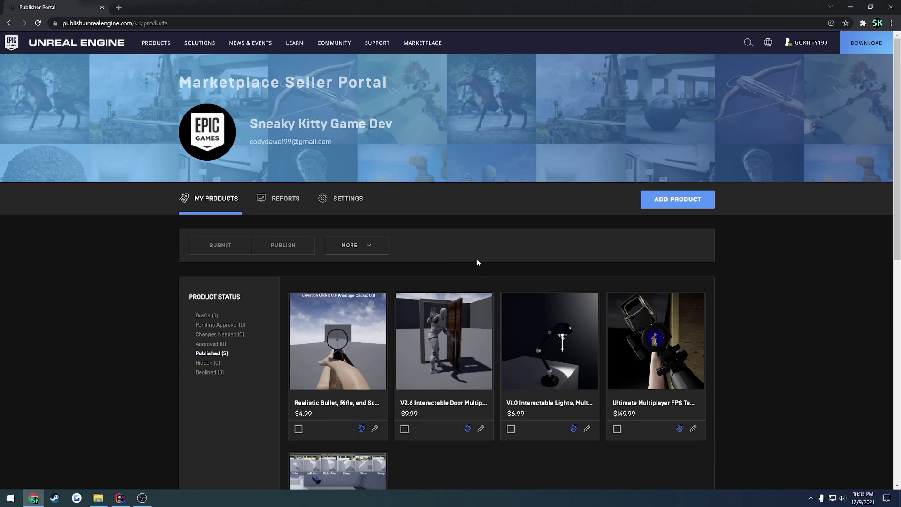
pyautogui.click(661, 309)
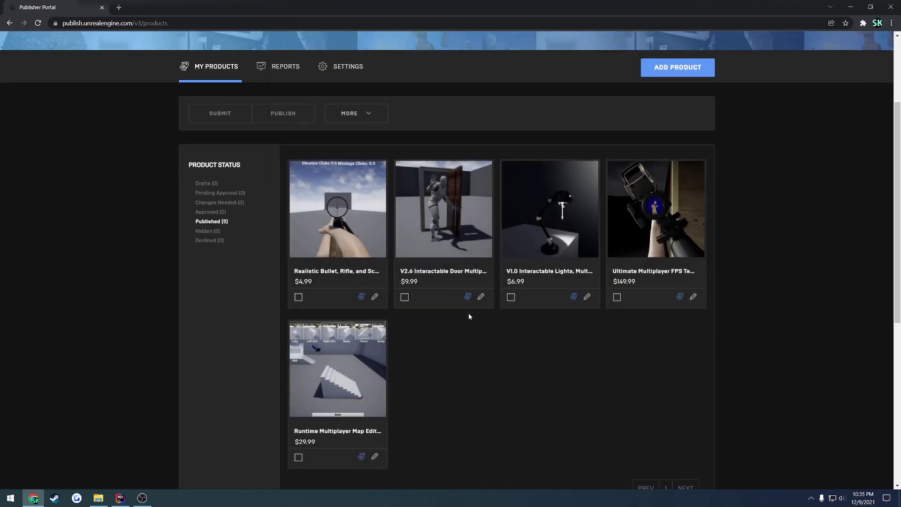
pyautogui.click(321, 373)
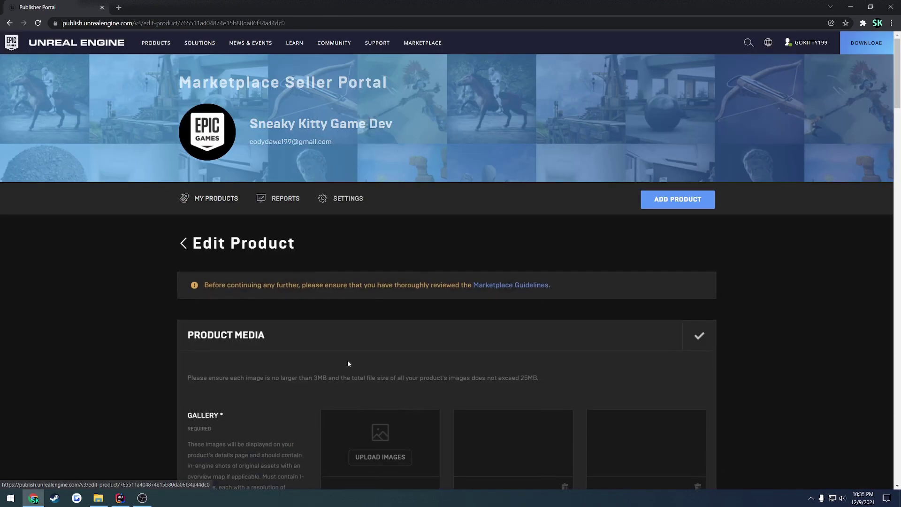
pyautogui.scroll(-2, 713, 312)
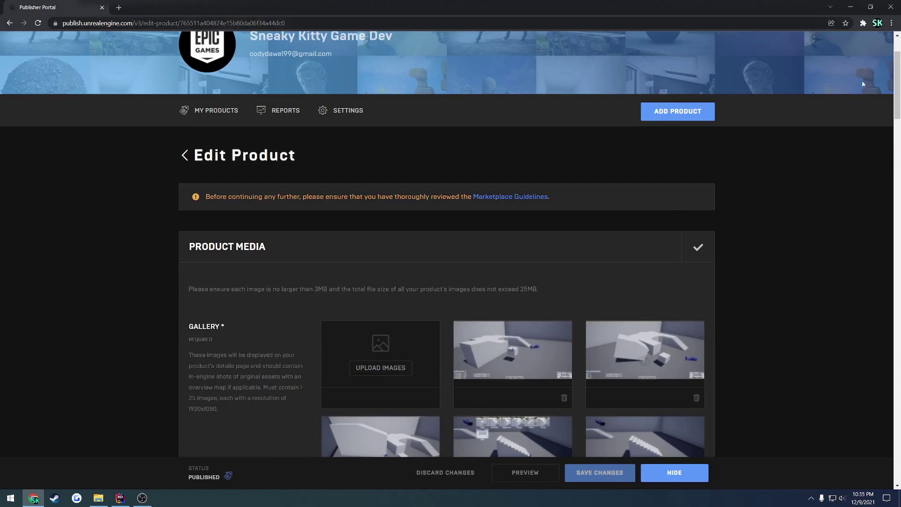
pyautogui.moveTo(896, 84); pyautogui.dragTo(895, 413)
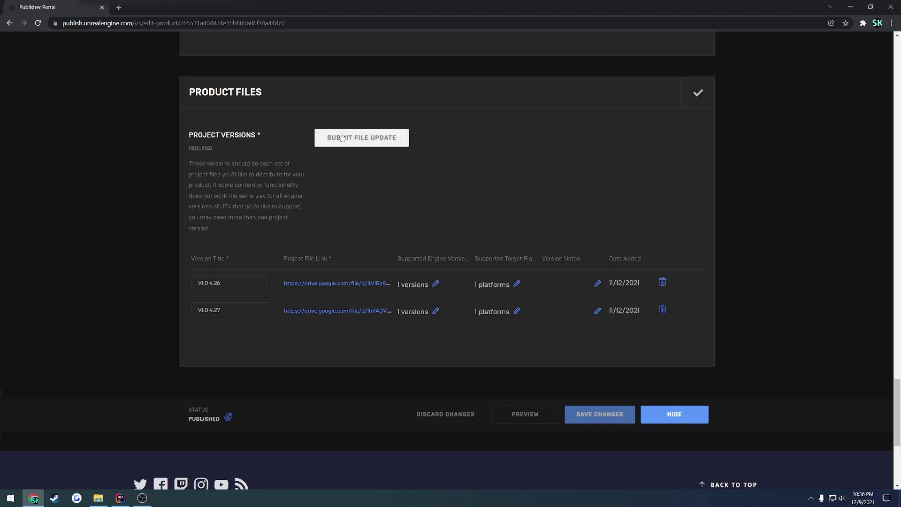
# Start a file update for the map editor product and scroll to its project versions.
pyautogui.click(357, 140)
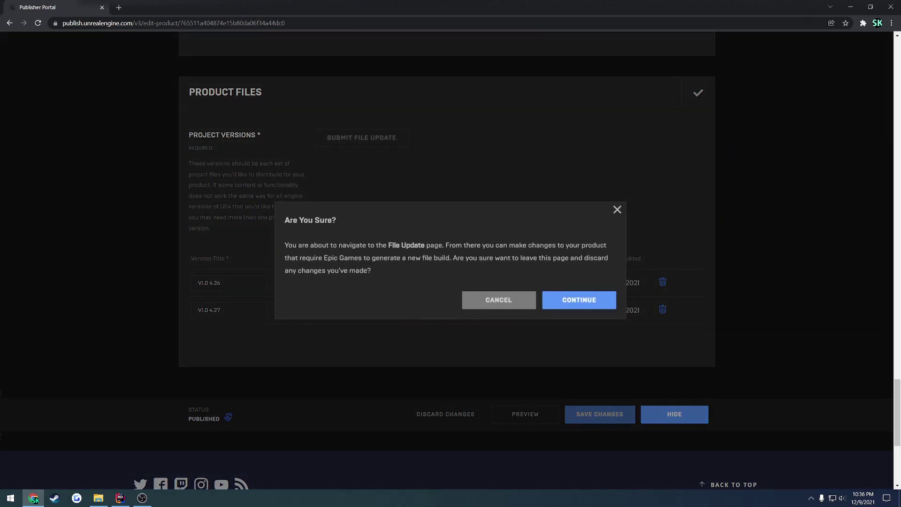
pyautogui.click(555, 299)
pyautogui.scroll(-4, 525, 295)
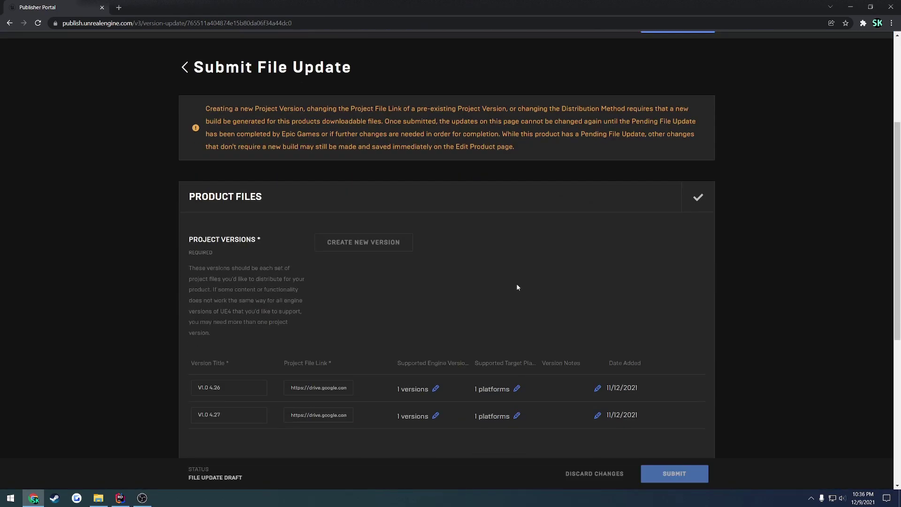
pyautogui.scroll(-1, 520, 288)
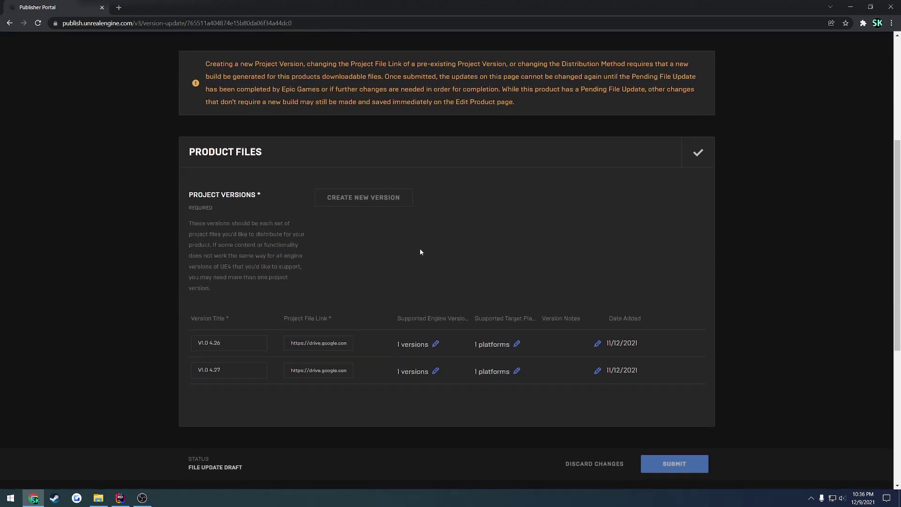
pyautogui.scroll(-1, 421, 252)
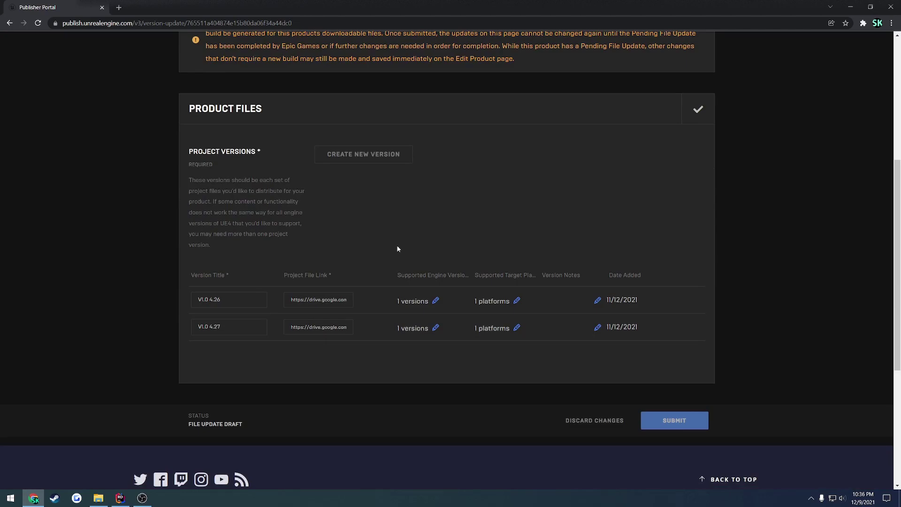
# Add a blank project version, cancel its engine version choice, and delete that row.
pyautogui.click(353, 154)
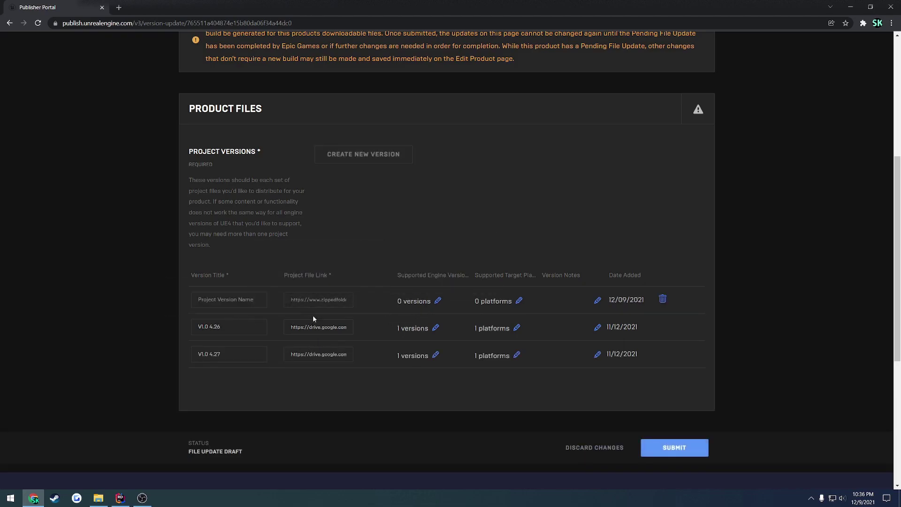
pyautogui.click(324, 299)
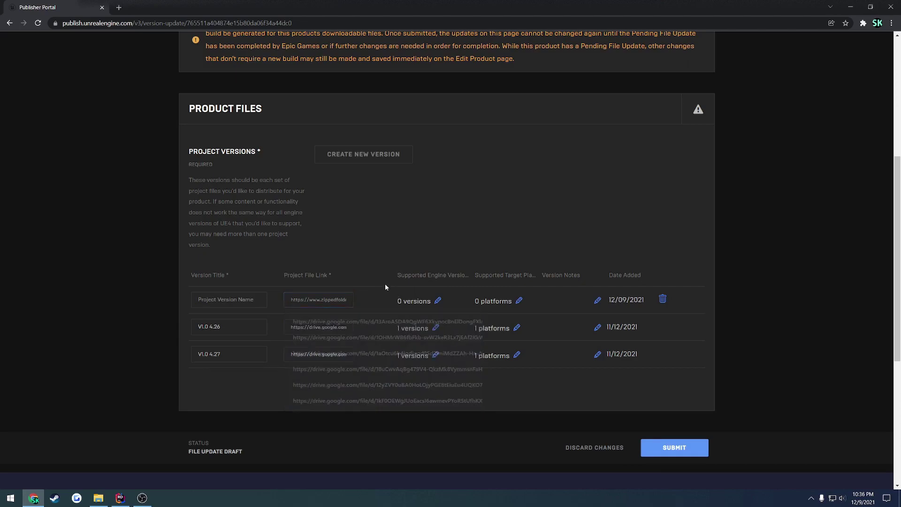
pyautogui.click(437, 300)
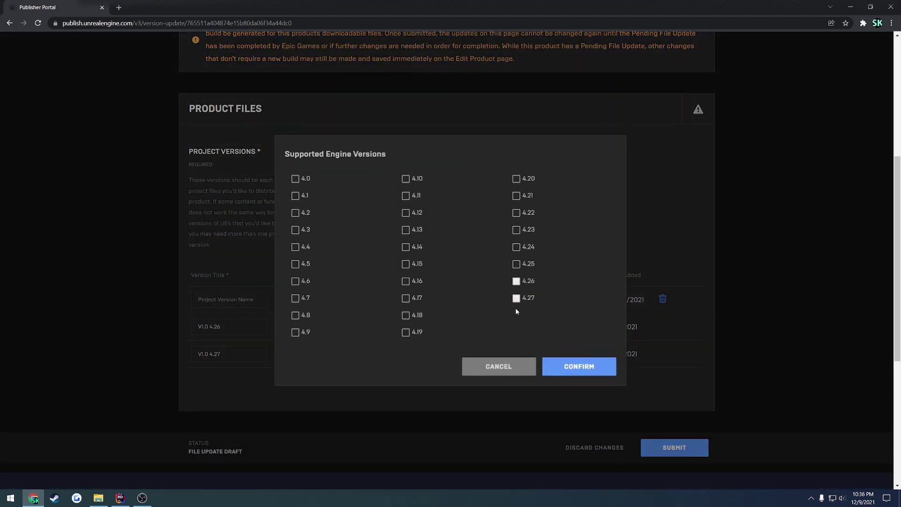
pyautogui.click(512, 366)
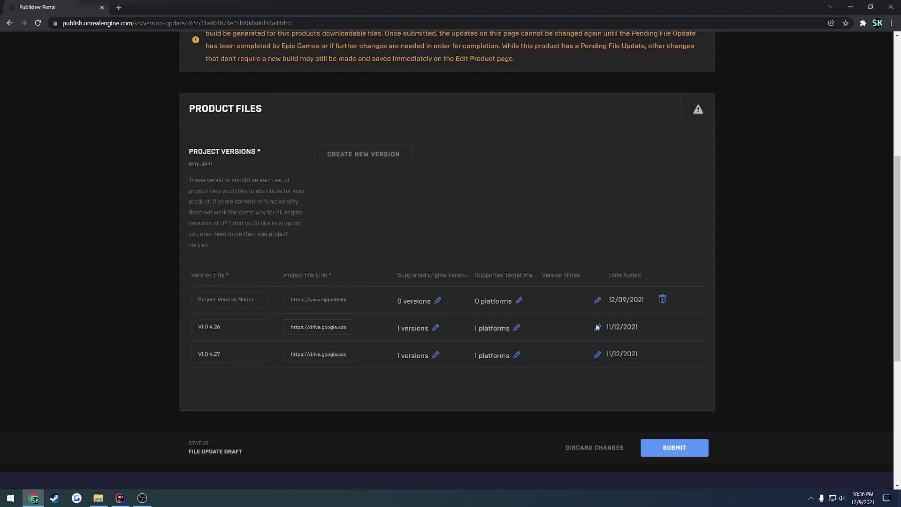
pyautogui.click(663, 300)
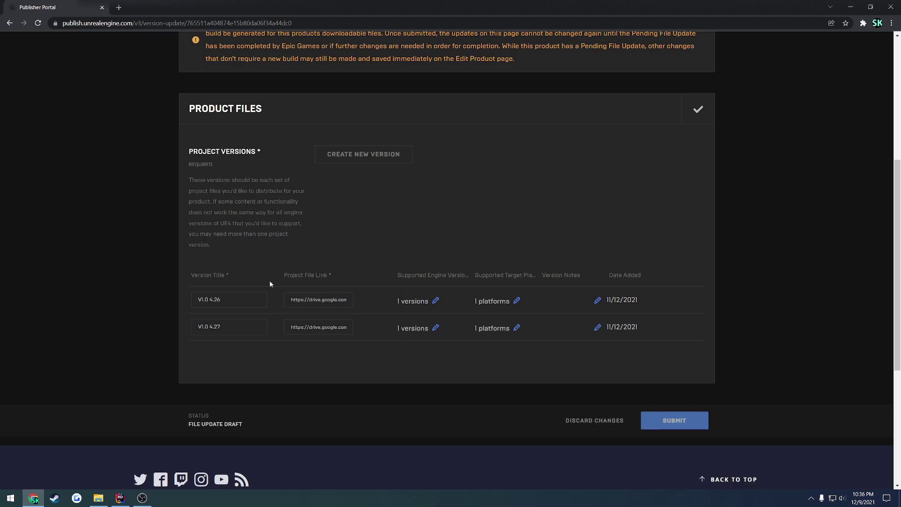
pyautogui.moveTo(225, 327); pyautogui.dragTo(165, 320)
pyautogui.click(226, 300)
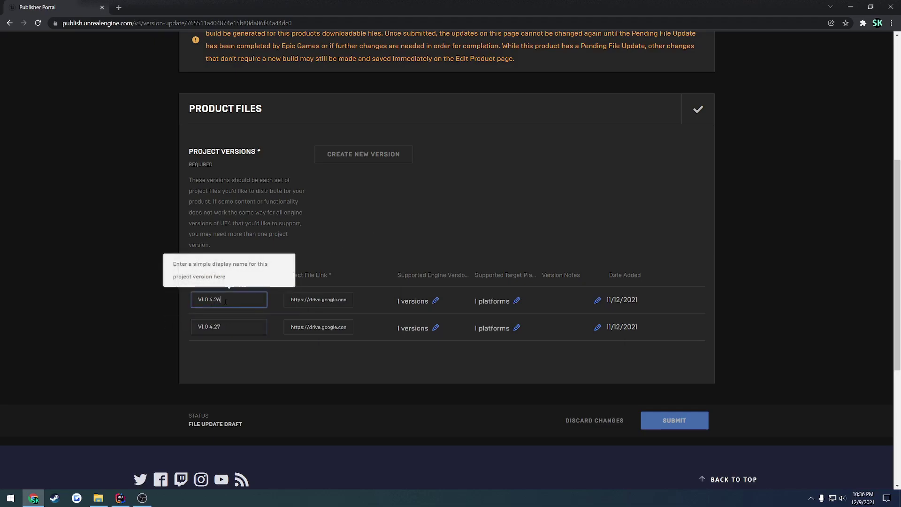
pyautogui.hotkey('ctrl', 'a')
pyautogui.click(400, 242)
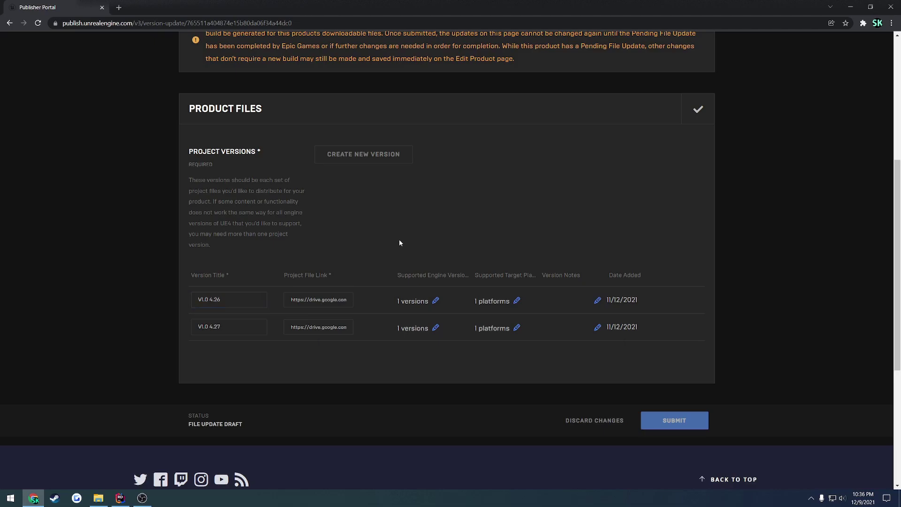
pyautogui.click(290, 301)
pyautogui.click(336, 300)
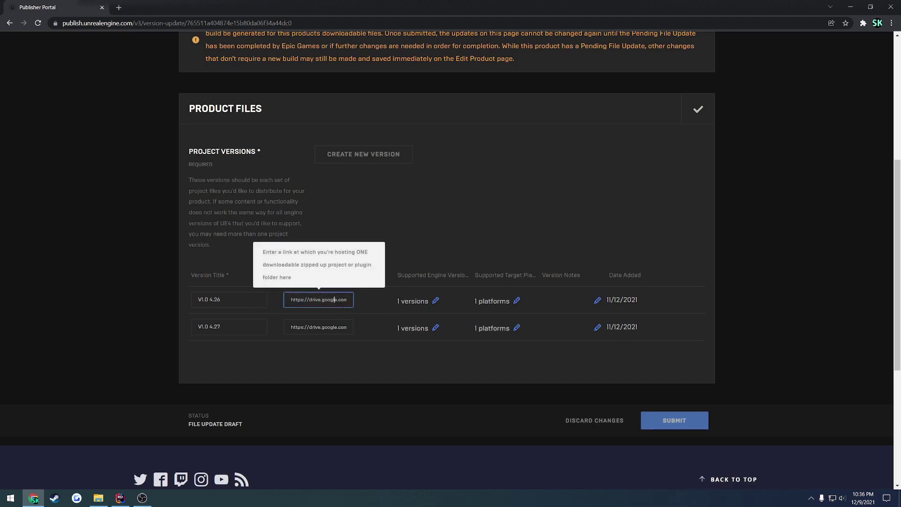
pyautogui.click(373, 272)
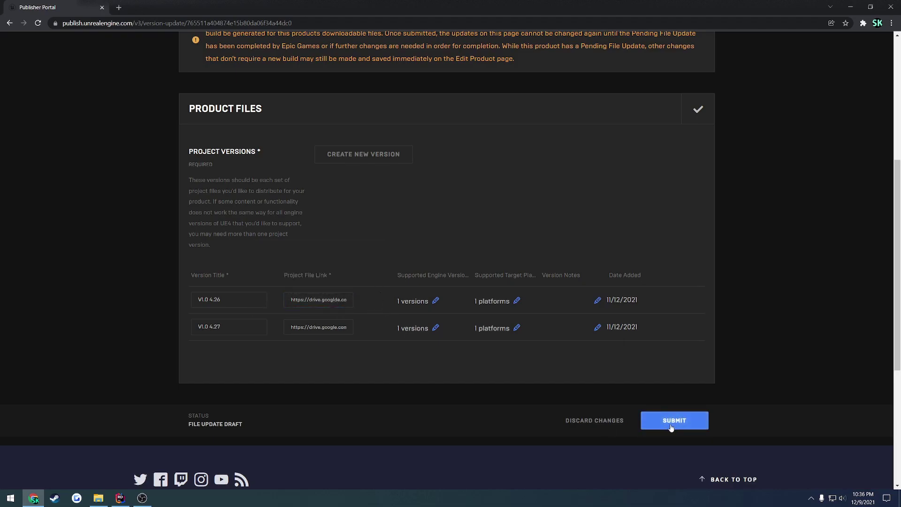
pyautogui.click(336, 300)
pyautogui.click(398, 252)
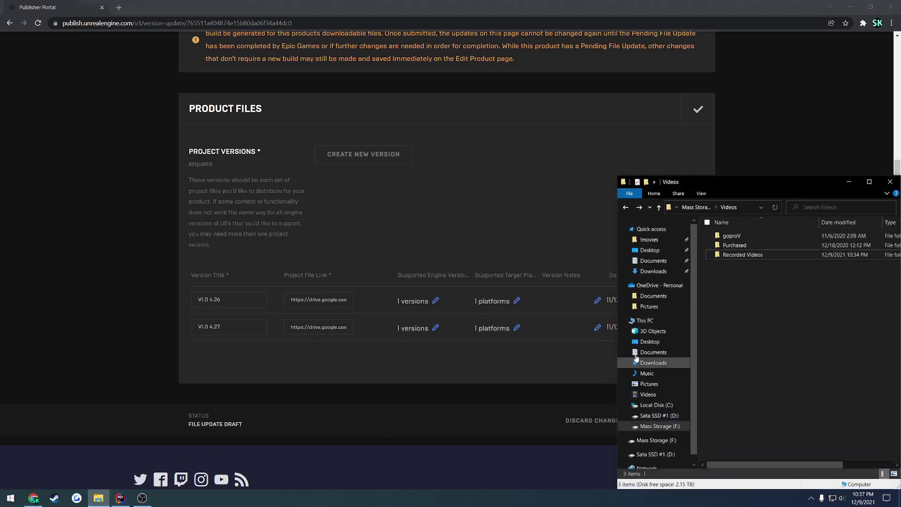
pyautogui.click(98, 498)
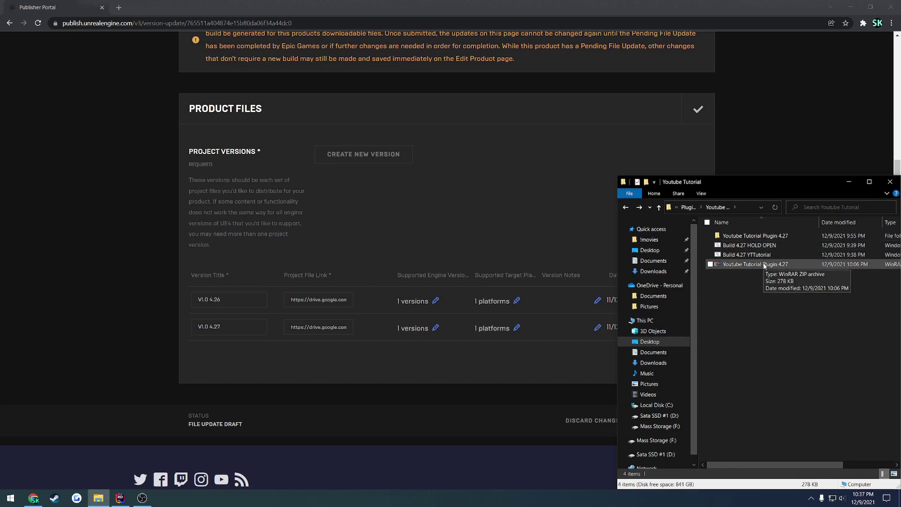
pyautogui.moveTo(764, 265); pyautogui.dragTo(732, 319)
pyautogui.click(727, 331)
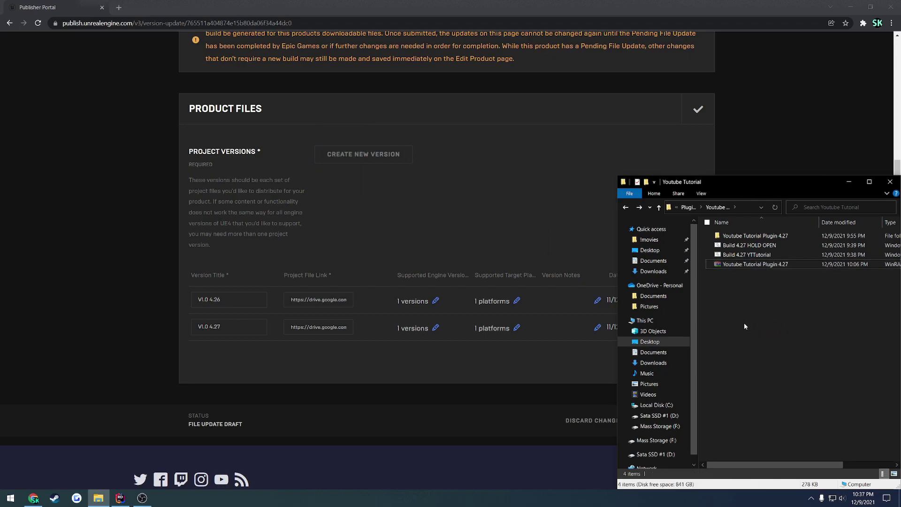
pyautogui.moveTo(319, 299)
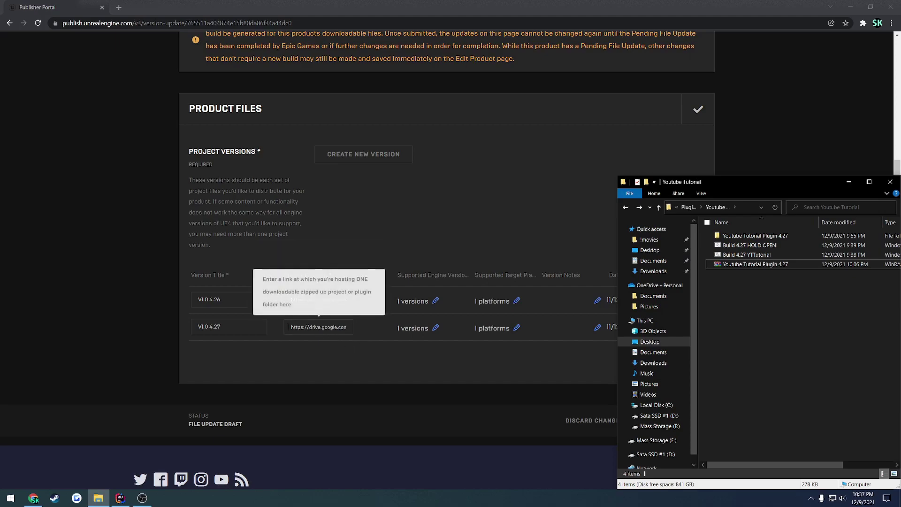
pyautogui.click(324, 353)
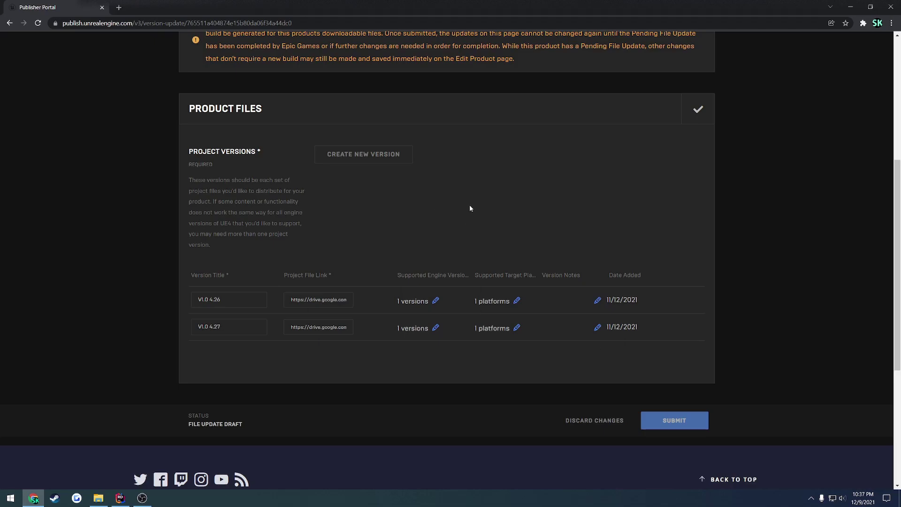
pyautogui.scroll(3, 470, 206)
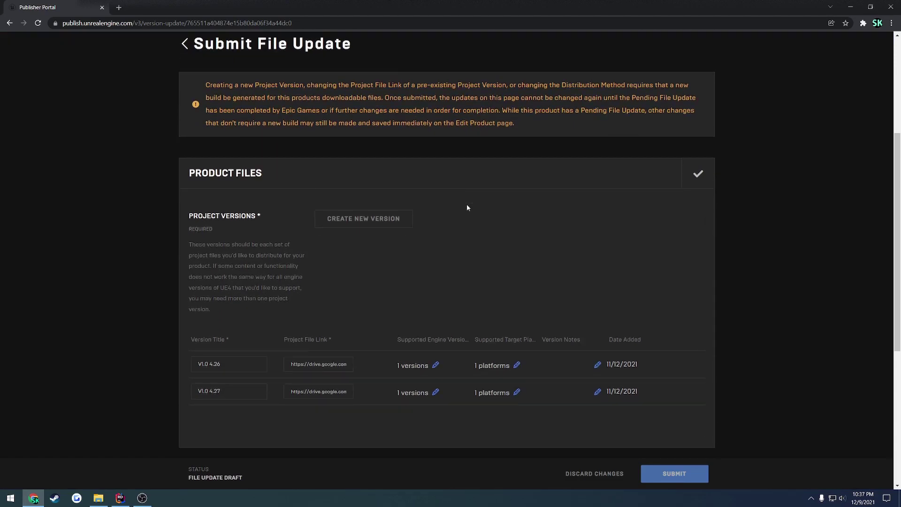
pyautogui.scroll(-1, 468, 207)
pyautogui.scroll(1, 479, 227)
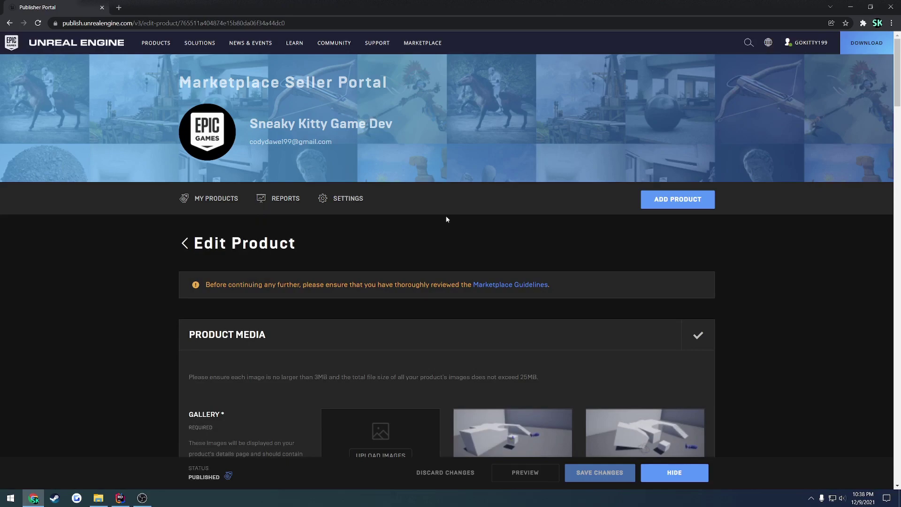
# Leave the Edit Product page and return to the My Products list of published products.
pyautogui.click(650, 503)
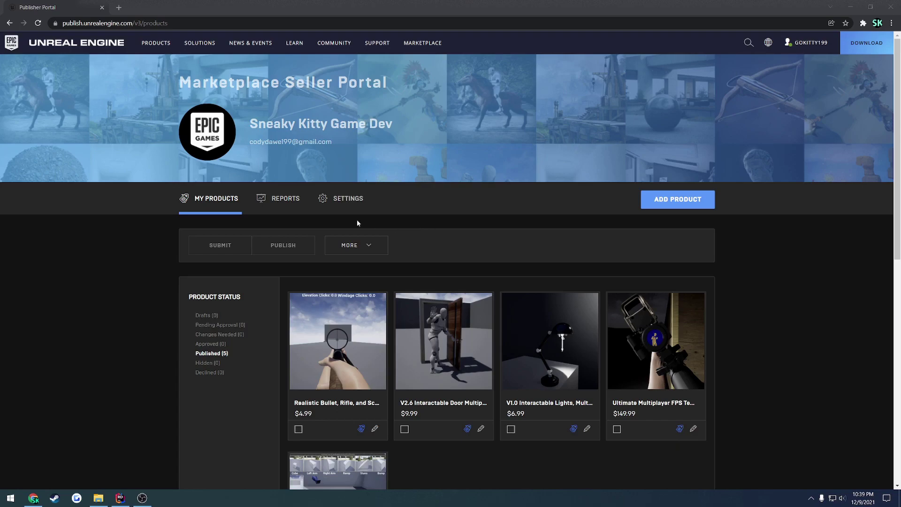
# Open the Sales Report grouped by Day for 11/01/2021 to 12/08/2021.
pyautogui.click(278, 201)
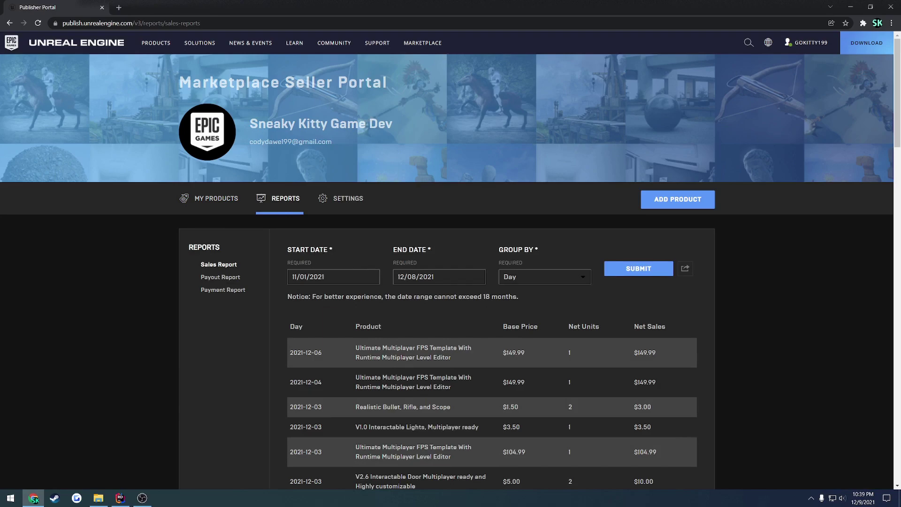
pyautogui.click(552, 277)
pyautogui.click(548, 275)
# Set the report start date to December 6, 2021 and resubmit the report.
pyautogui.click(348, 276)
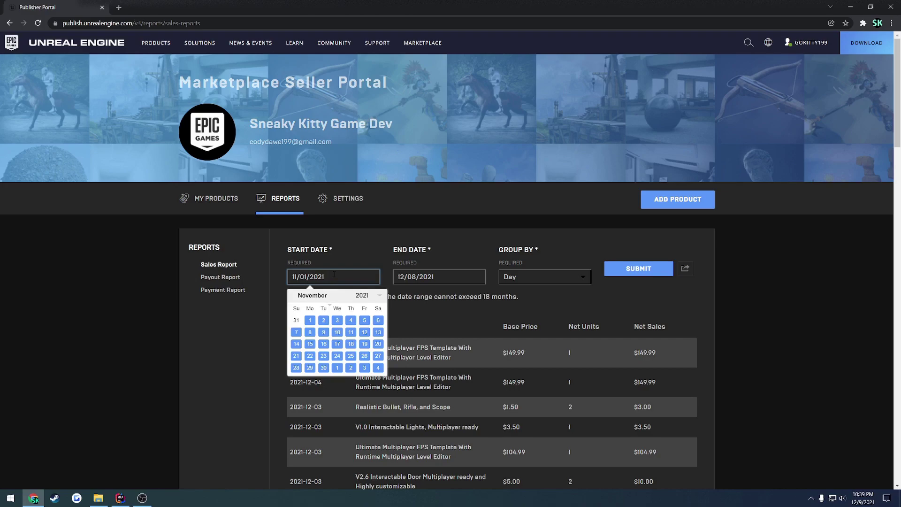
pyautogui.click(324, 296)
pyautogui.click(316, 405)
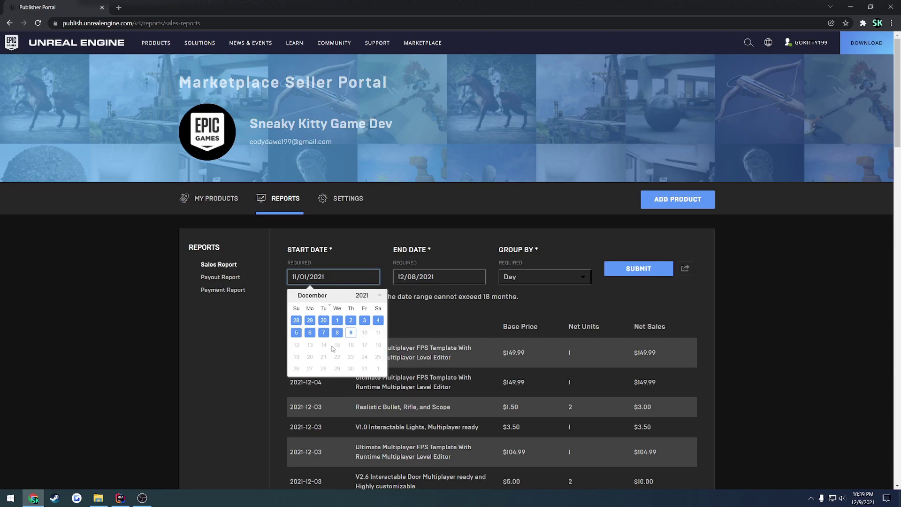
pyautogui.click(312, 334)
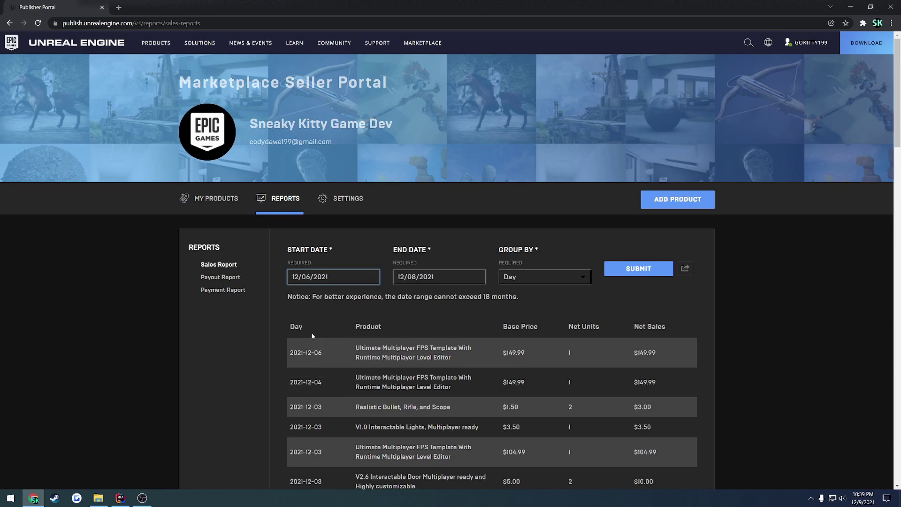
pyautogui.click(629, 271)
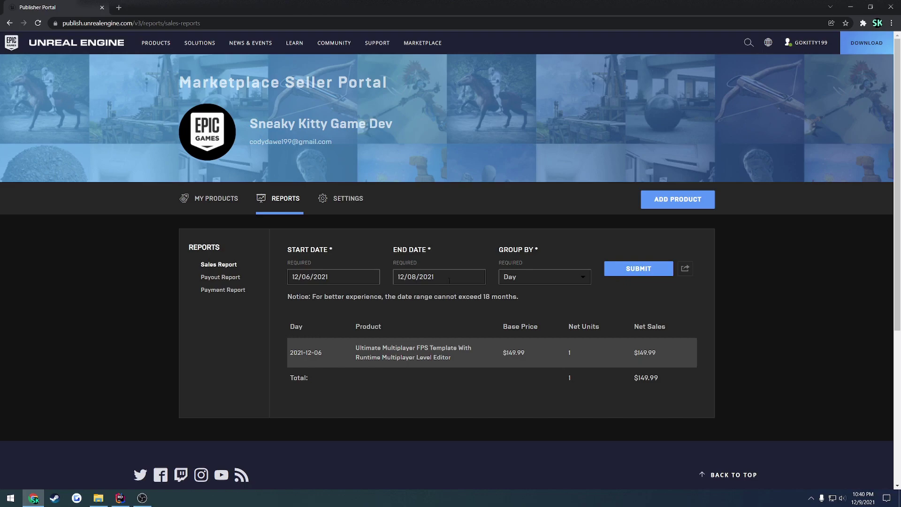
# Recheck the start date calendar's month and year, leaving 12/06/2021 unchanged.
pyautogui.click(373, 277)
pyautogui.click(323, 296)
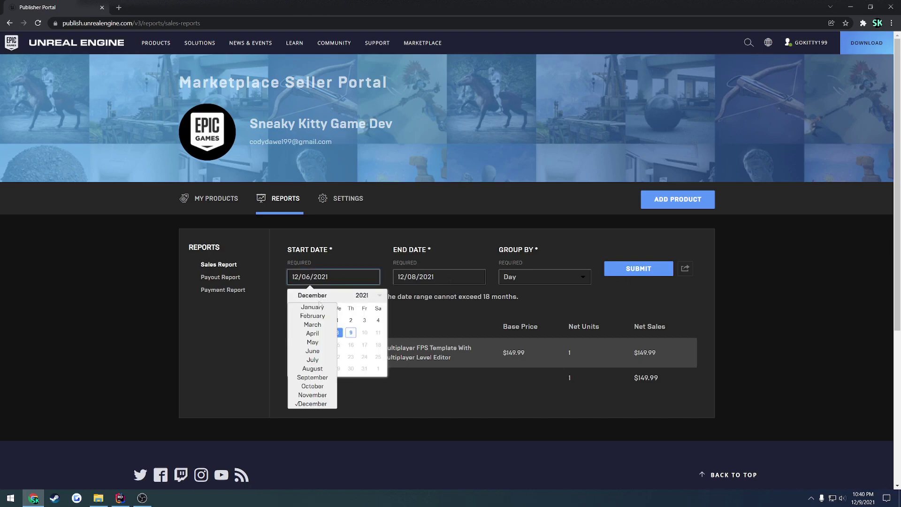
pyautogui.click(323, 296)
pyautogui.click(364, 296)
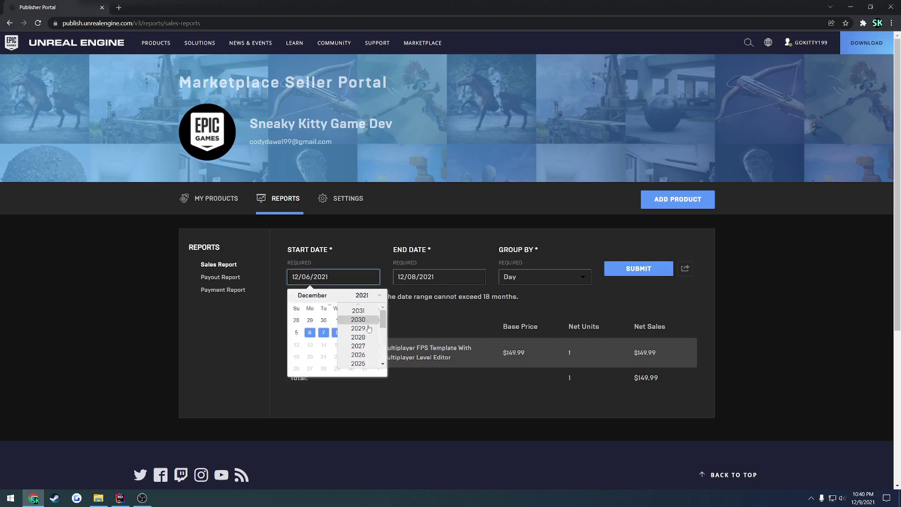
pyautogui.click(374, 255)
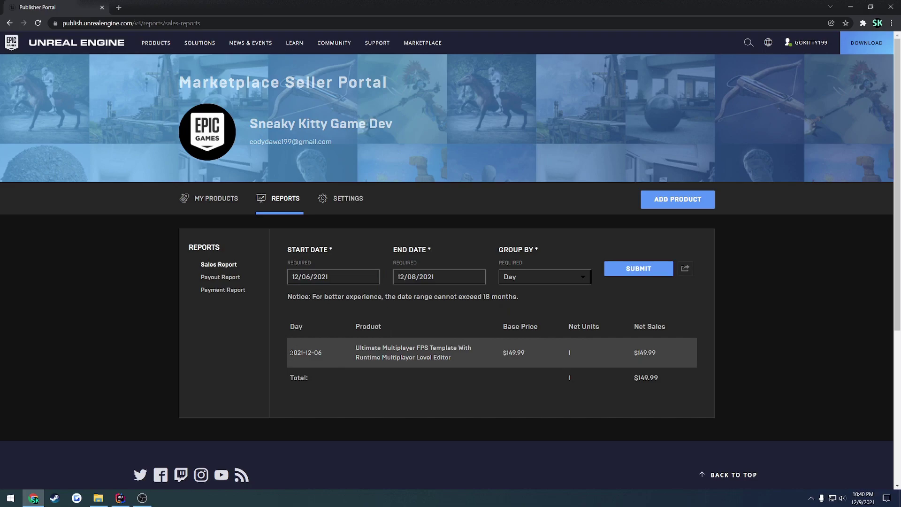
# Select the remaining sale's date, product name and $149.99 net sales amount in the report.
pyautogui.moveTo(290, 353); pyautogui.dragTo(329, 357)
pyautogui.moveTo(355, 348); pyautogui.dragTo(459, 361)
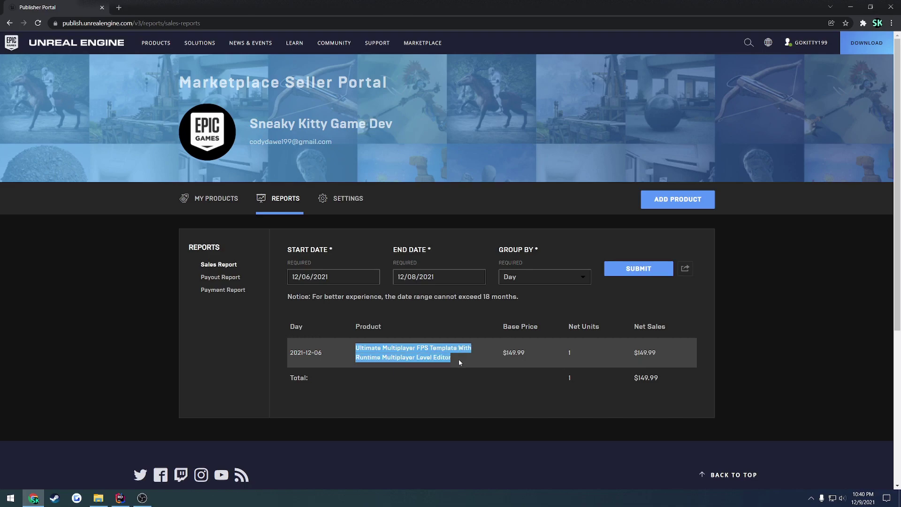
pyautogui.click(458, 359)
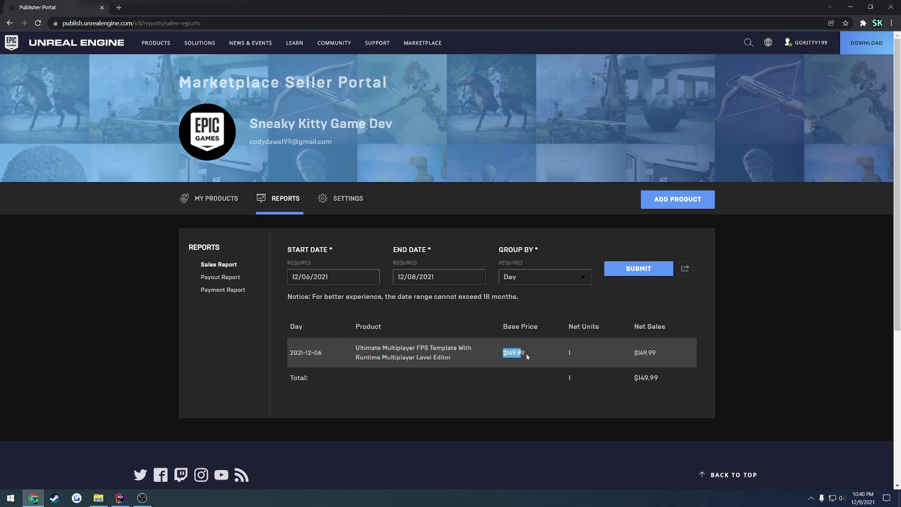
pyautogui.click(570, 353)
pyautogui.moveTo(655, 351); pyautogui.dragTo(633, 356)
pyautogui.moveTo(656, 357); pyautogui.dragTo(634, 356)
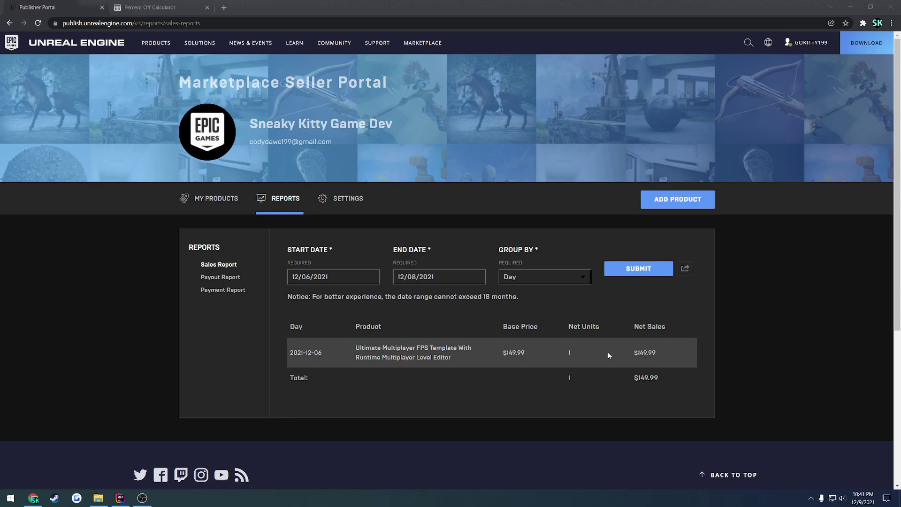
# Read 12% off 149.99 in the Percent Off Calculator: final $131.99, saved $18.00, then close it.
pyautogui.click(153, 7)
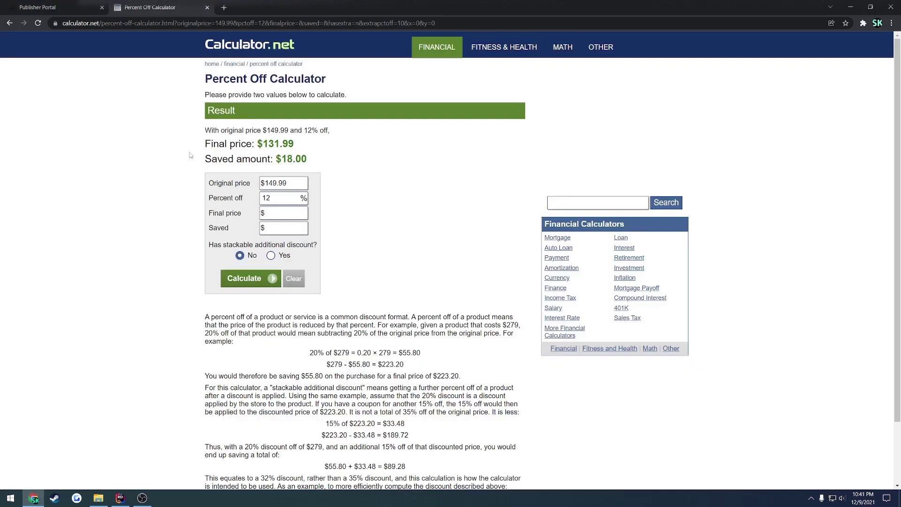
pyautogui.doubleClick(289, 186)
pyautogui.doubleClick(291, 200)
pyautogui.moveTo(266, 145); pyautogui.dragTo(300, 145)
pyautogui.click(305, 146)
pyautogui.moveTo(294, 144); pyautogui.dragTo(257, 144)
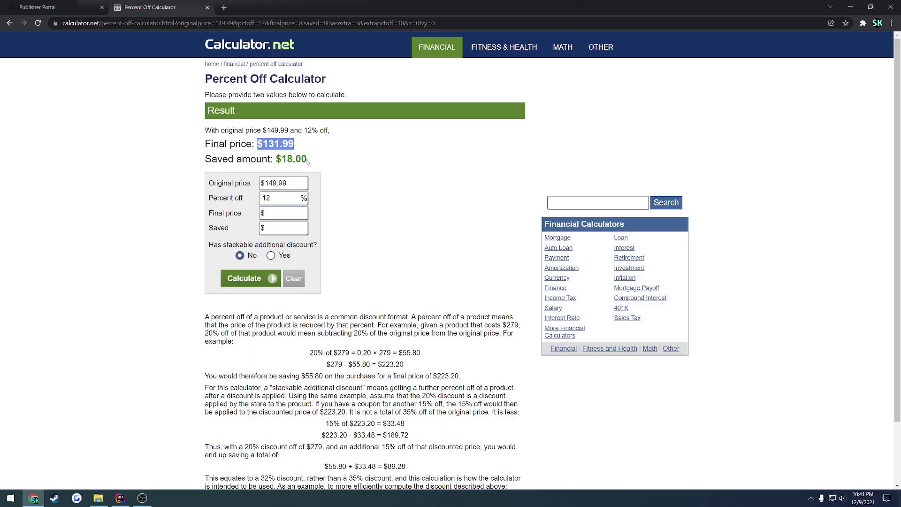
pyautogui.moveTo(307, 160); pyautogui.dragTo(256, 143)
pyautogui.click(331, 149)
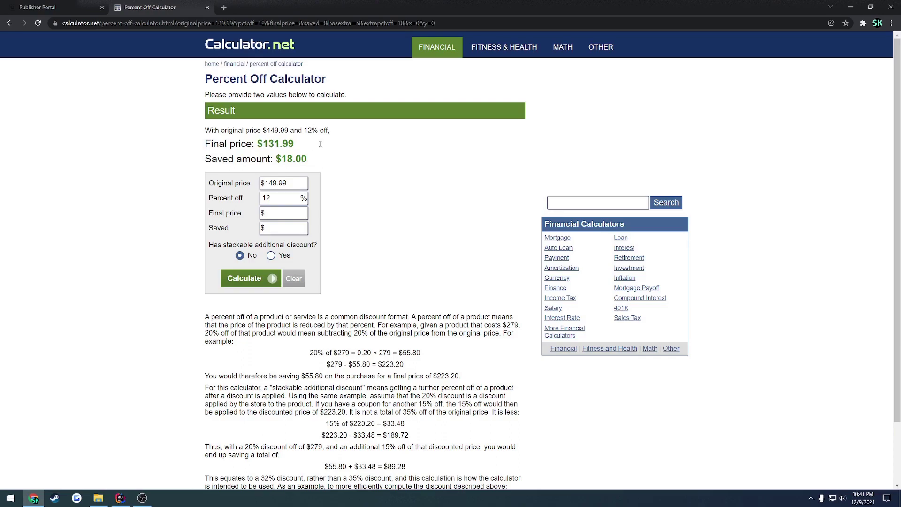
pyautogui.hotkey('ctrl', 'w')
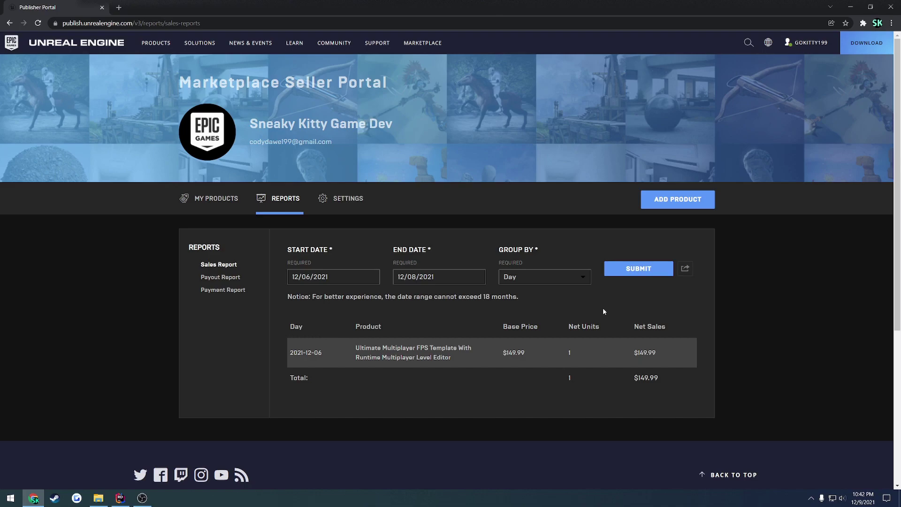
pyautogui.click(505, 501)
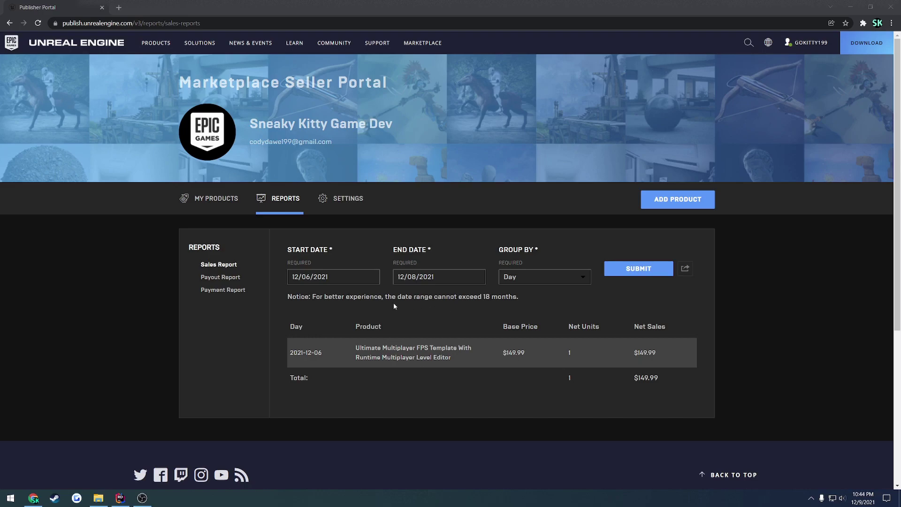
# Return to My Products and open Marketplace guidelines from the Marketplace menu.
pyautogui.moveTo(862, 503)
pyautogui.click(206, 199)
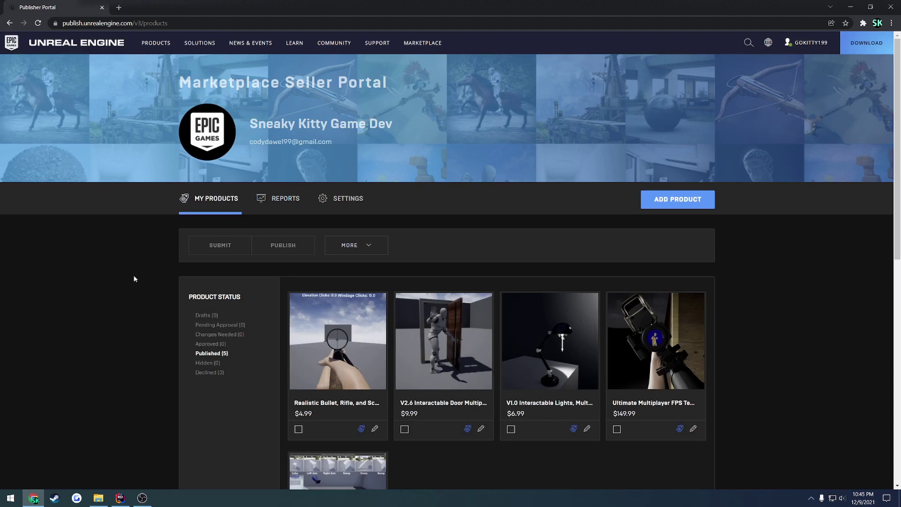
pyautogui.moveTo(424, 43)
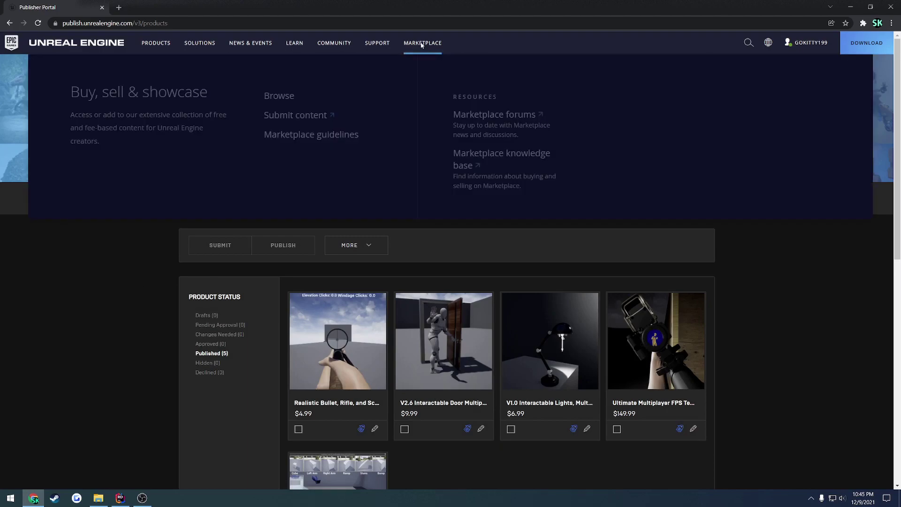
pyautogui.click(323, 136)
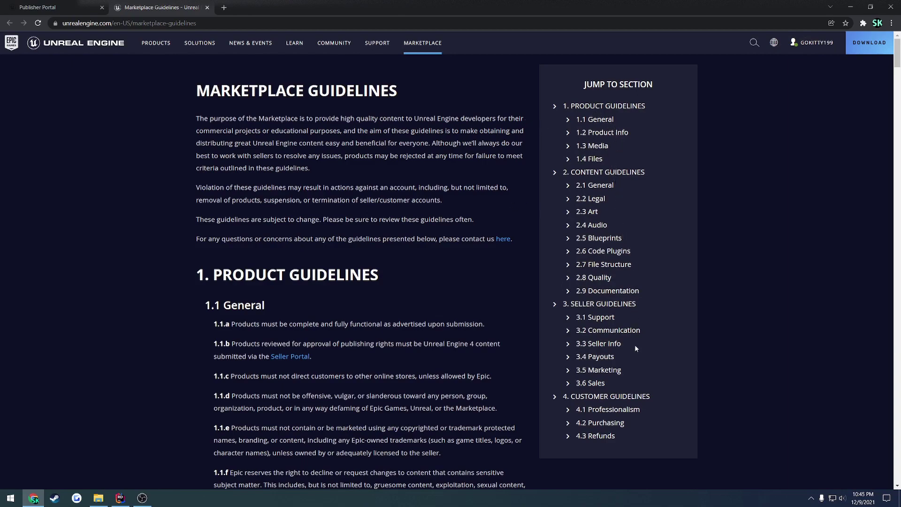
# Jump to 3.4 Payouts and highlight the $100 threshold, year-end payout rule and 12% Epic retention.
pyautogui.click(595, 357)
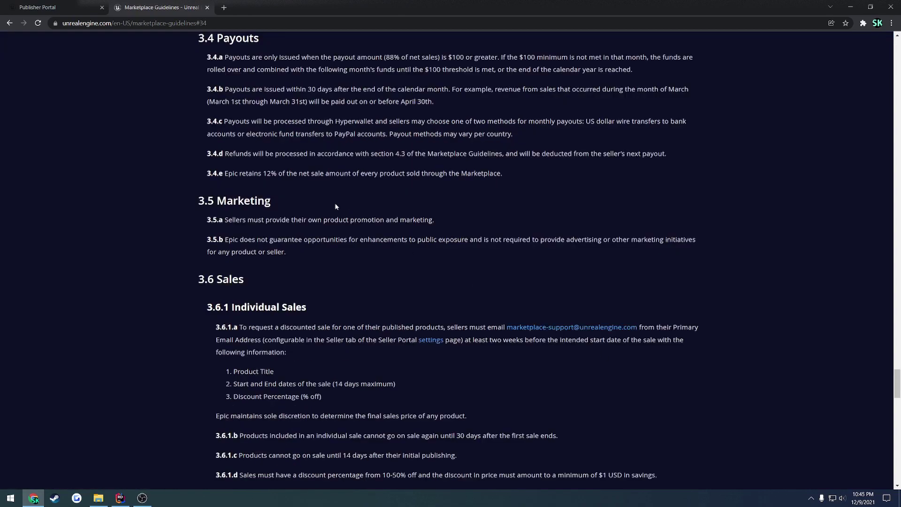
pyautogui.scroll(2, 602, 359)
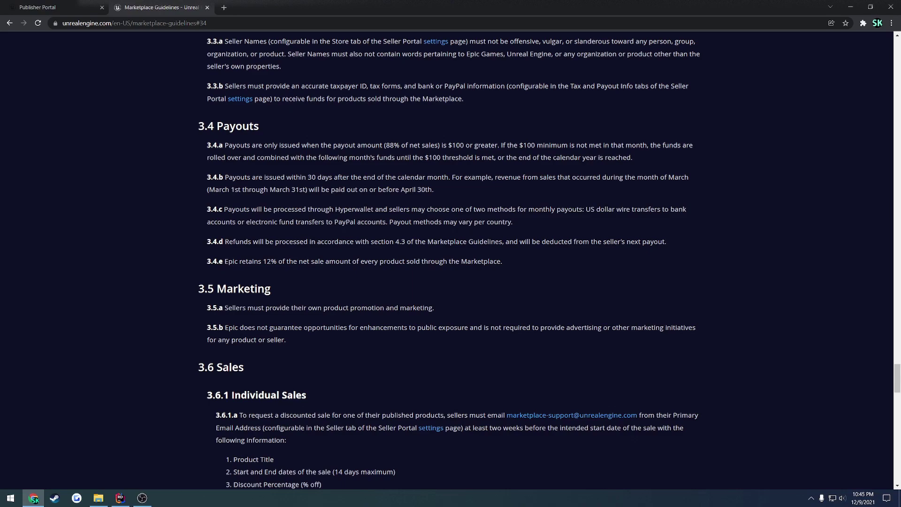
pyautogui.doubleClick(435, 157)
pyautogui.moveTo(497, 158); pyautogui.dragTo(635, 159)
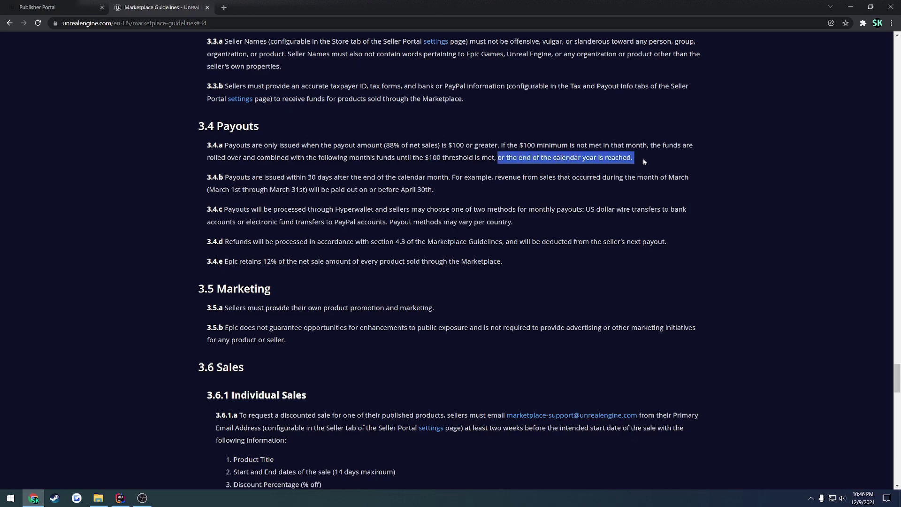
pyautogui.click(645, 162)
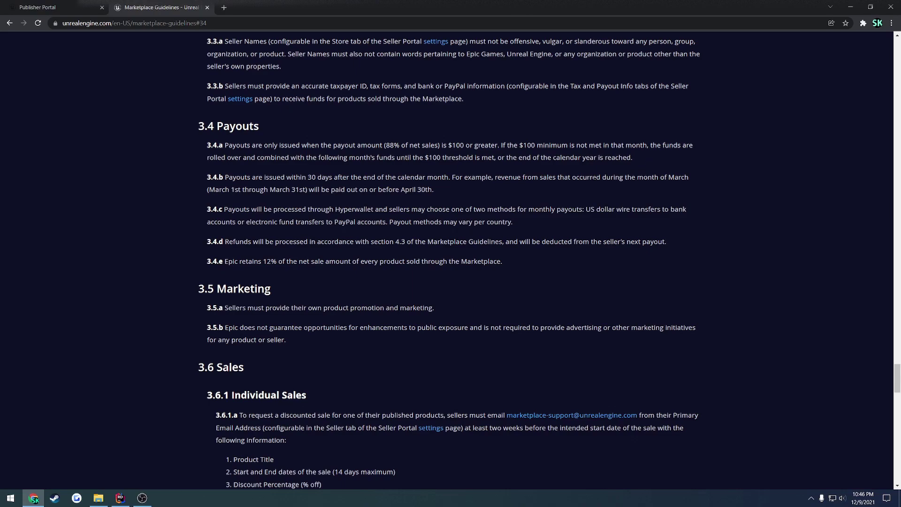
pyautogui.moveTo(263, 261); pyautogui.dragTo(278, 261)
pyautogui.click(362, 256)
# Scroll to 3.6 Sales and highlight the 3.6.1 Individual Sales heading.
pyautogui.scroll(-1, 587, 267)
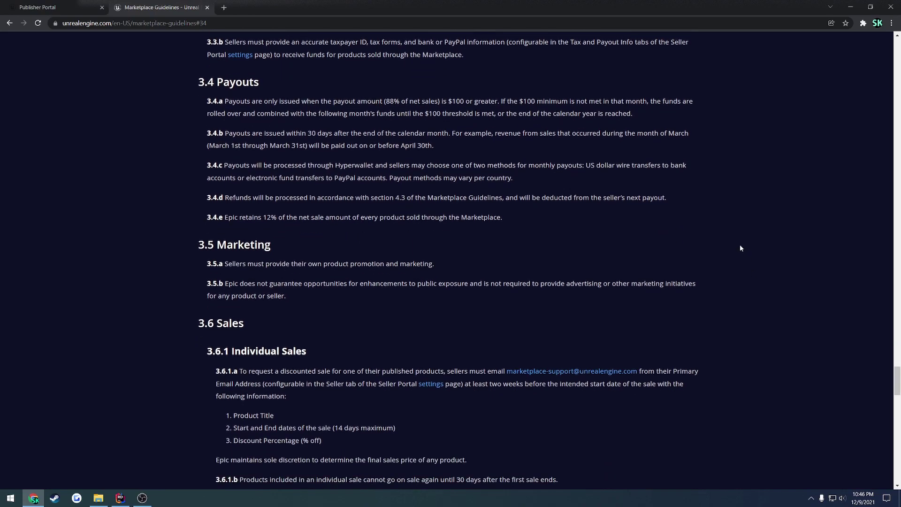
pyautogui.scroll(-2, 740, 247)
pyautogui.moveTo(319, 261); pyautogui.dragTo(206, 264)
pyautogui.click(322, 256)
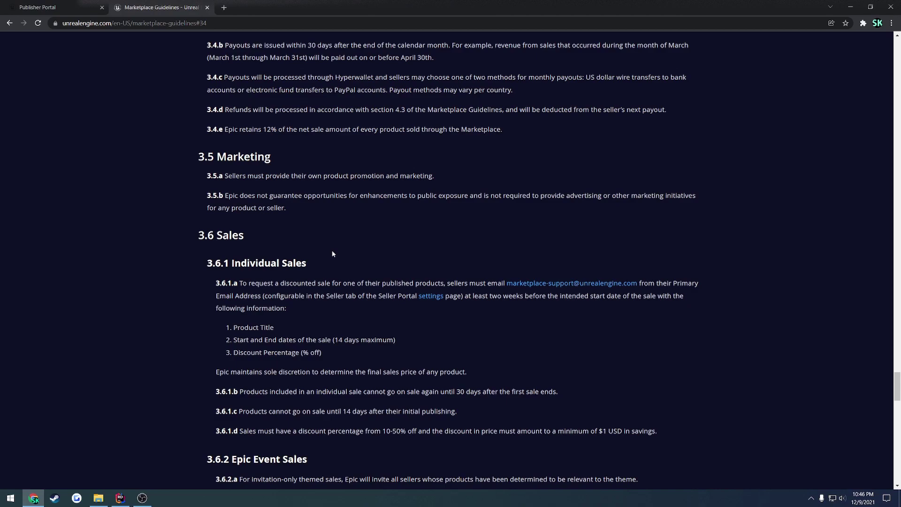
# Scroll further and highlight the 3.6.2 Epic Event Sales heading.
pyautogui.moveTo(308, 264); pyautogui.dragTo(205, 264)
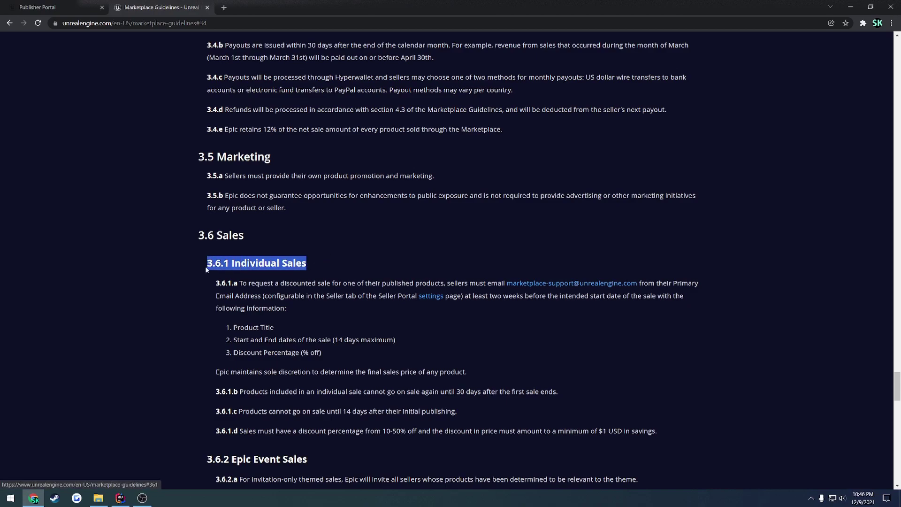
pyautogui.scroll(-2, 210, 268)
pyautogui.scroll(-2, 211, 271)
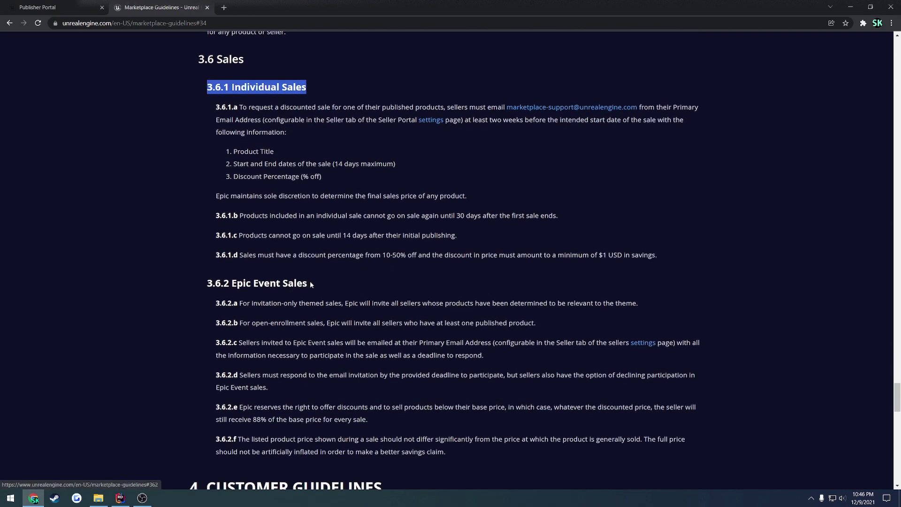
pyautogui.moveTo(310, 282); pyautogui.dragTo(204, 284)
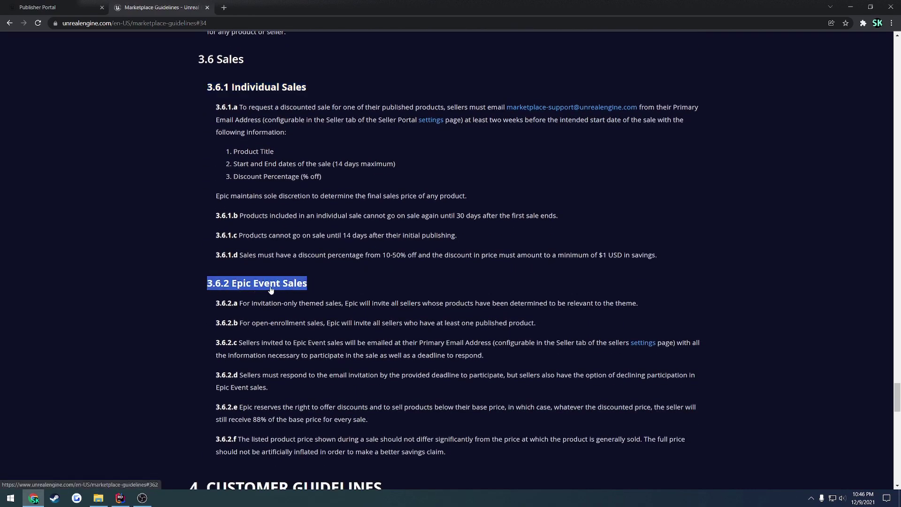
pyautogui.click(340, 291)
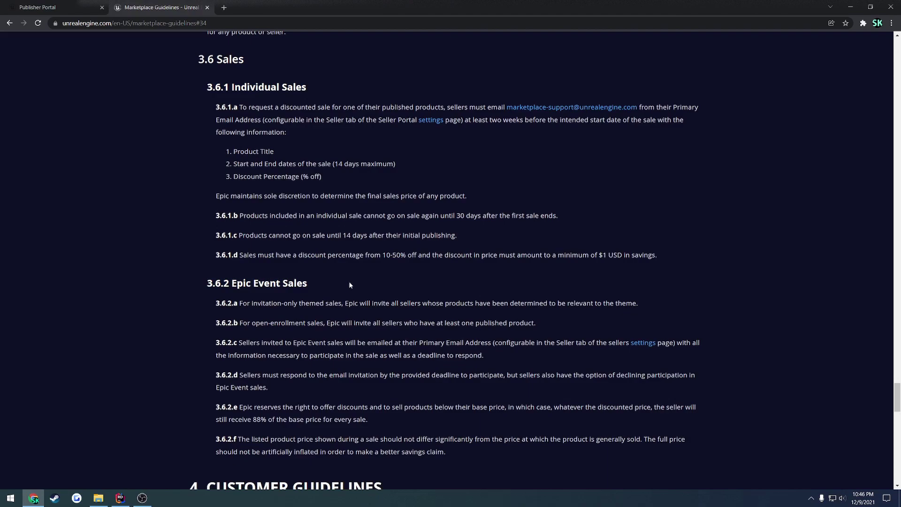